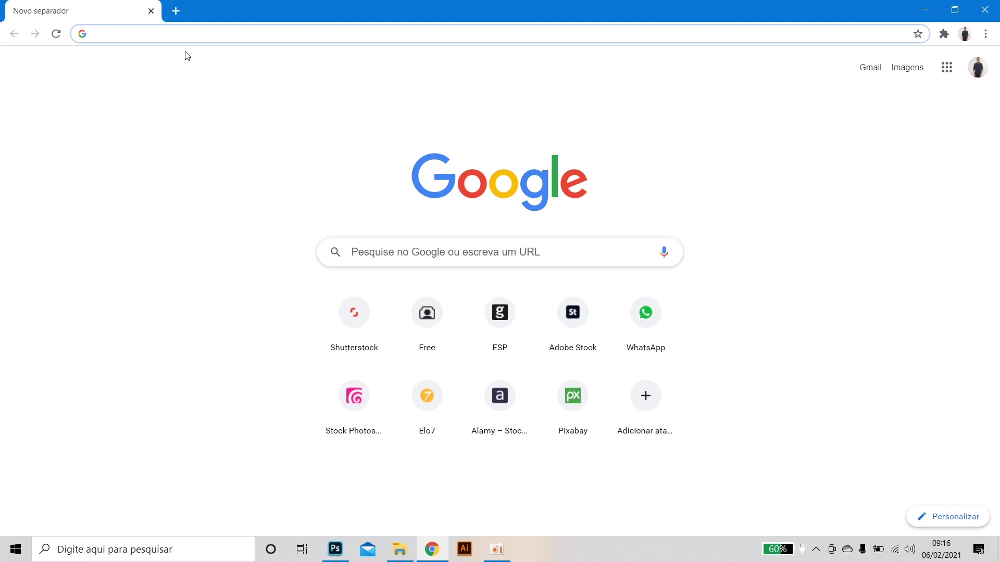
Put the cursor in the address bar of the new Google start-page tab
{"action": "left_click", "coordinate": [167, 40]}
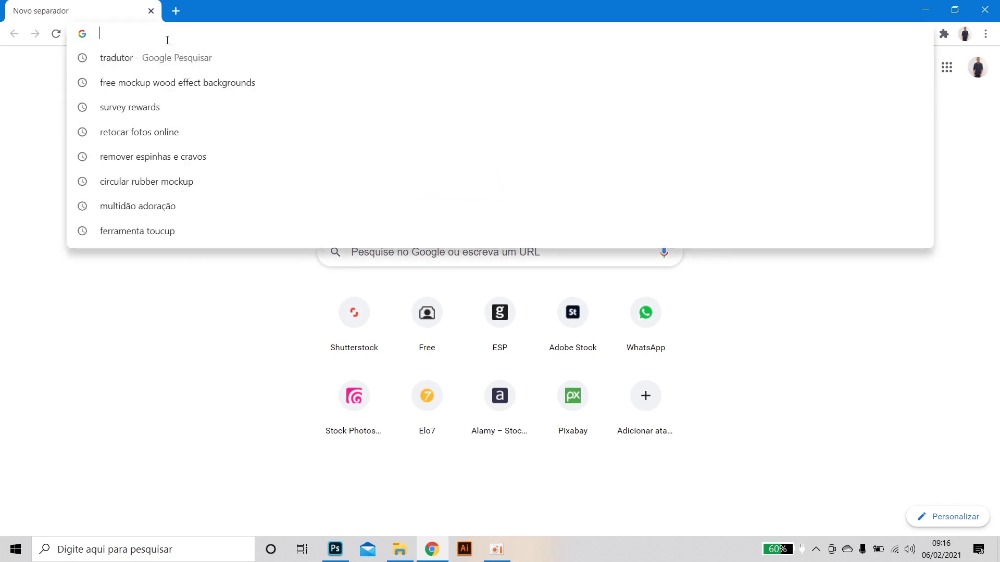
Load pixlr.com and choose PIXLR E from the site's top navigation
{"action": "type", "text": "p"}
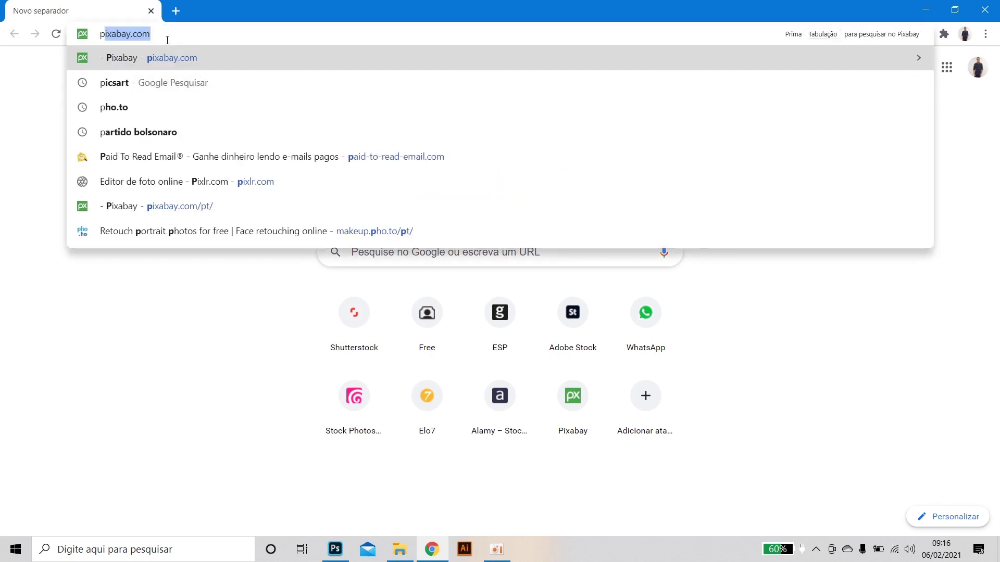
{"action": "type", "text": "ixlr."}
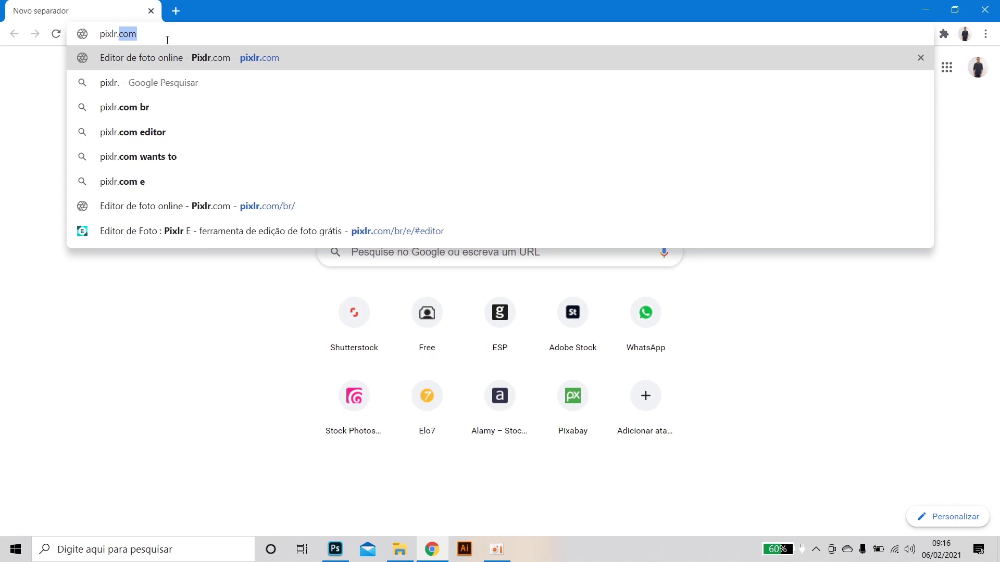
{"action": "type", "text": "com"}
{"action": "key", "text": "Return"}
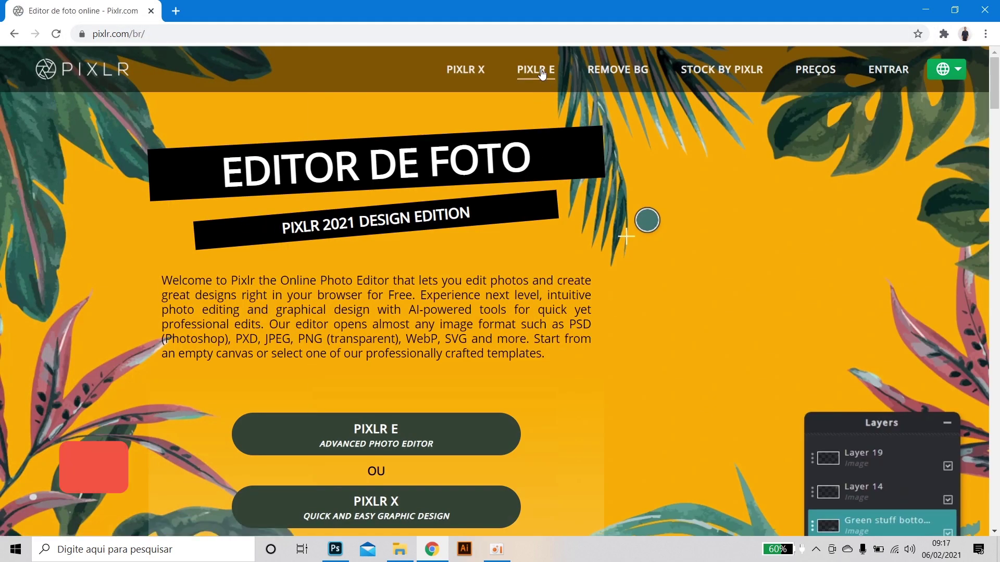
{"action": "left_click", "coordinate": [539, 73]}
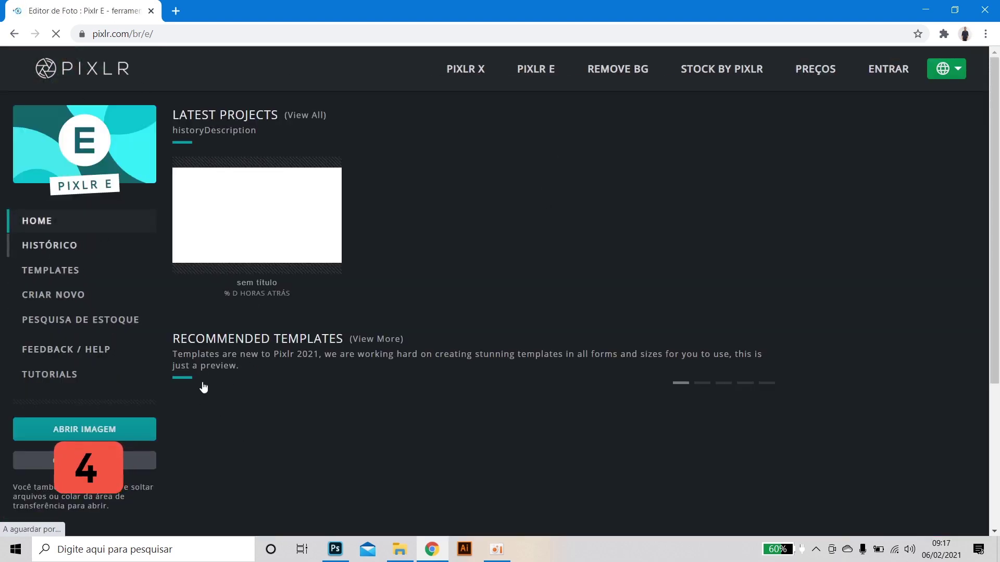
Open the towel portrait from Imagens and apply the Full hd 1920×1280 resize
{"action": "left_click", "coordinate": [94, 427]}
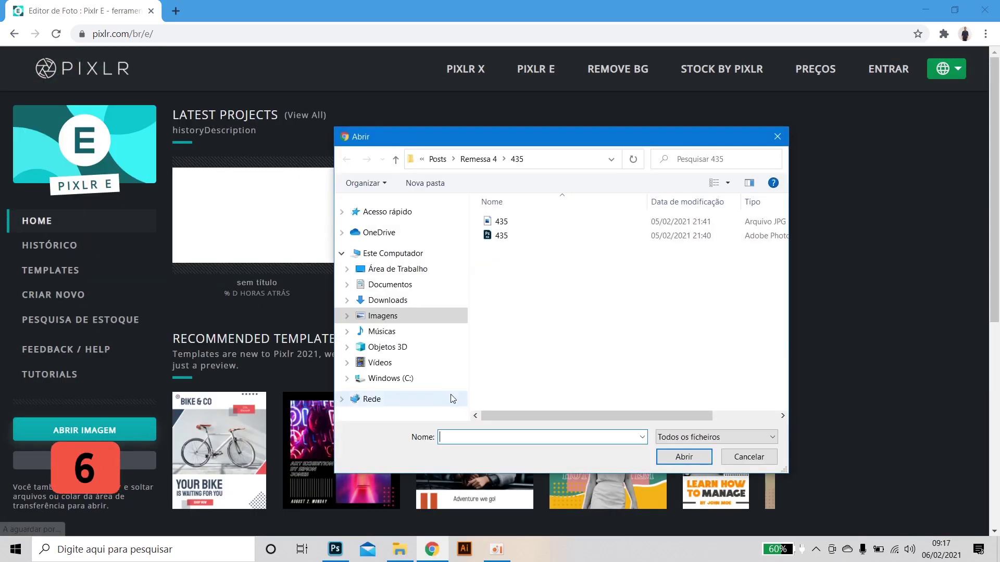
{"action": "left_click", "coordinate": [368, 318]}
{"action": "scroll", "coordinate": [625, 313], "scroll_direction": "down", "scroll_amount": 2}
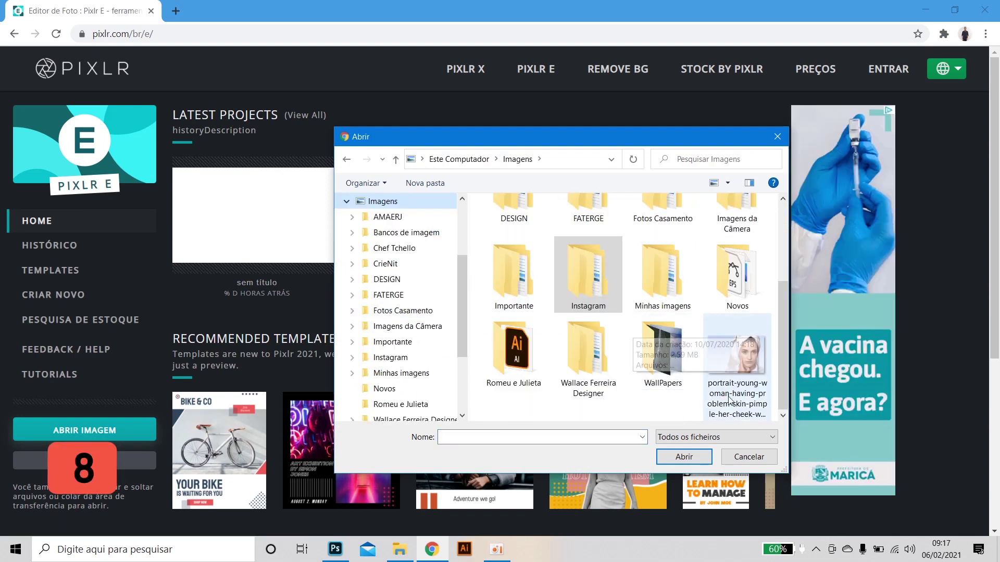
{"action": "left_click", "coordinate": [737, 359]}
{"action": "left_click", "coordinate": [683, 457]}
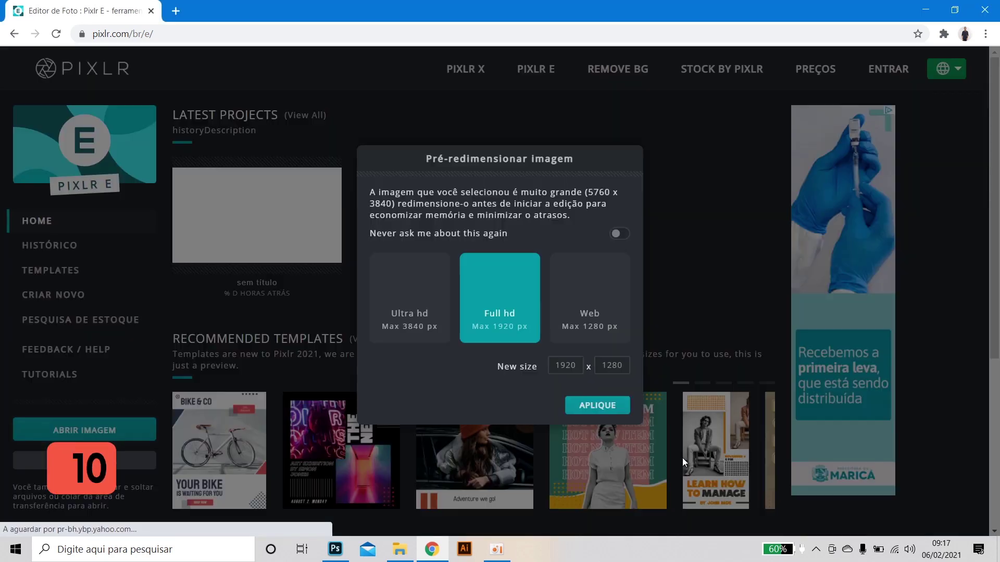
{"action": "left_click", "coordinate": [605, 411]}
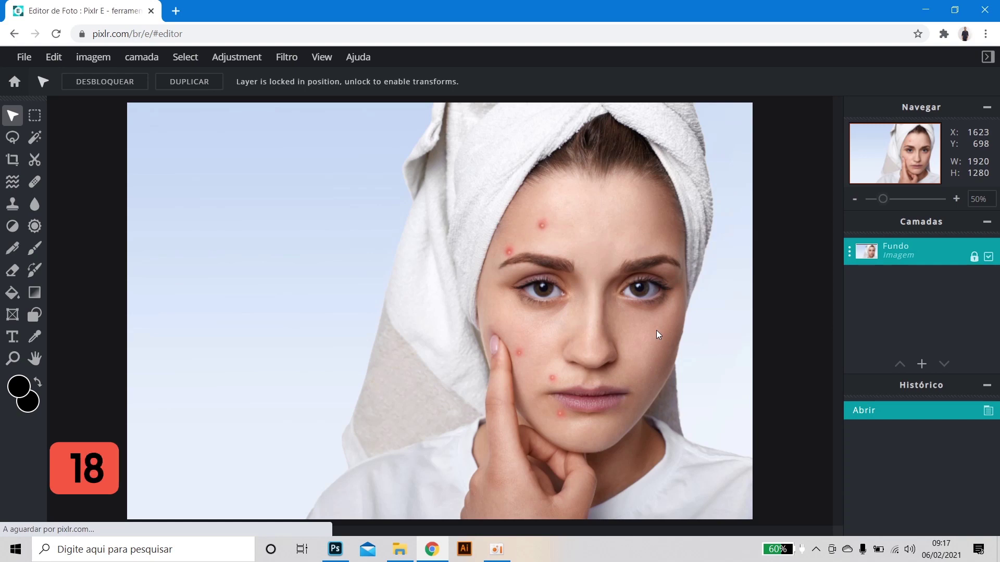
Use the Heal tool to remove the pimples on the forehead and above the left brow
{"action": "left_click", "coordinate": [35, 183]}
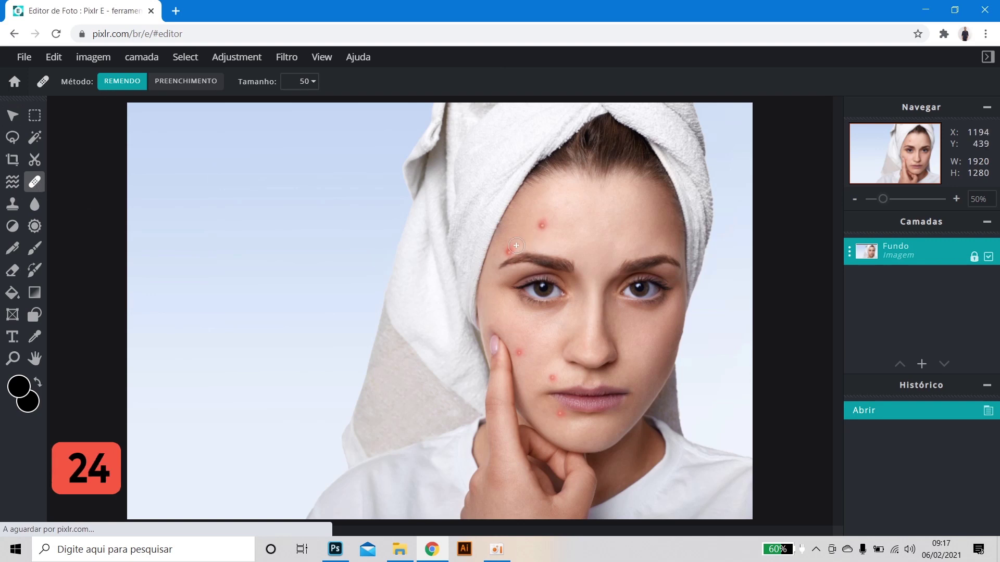
{"action": "left_click", "coordinate": [542, 226]}
{"action": "left_click", "coordinate": [543, 226]}
{"action": "left_click", "coordinate": [508, 251]}
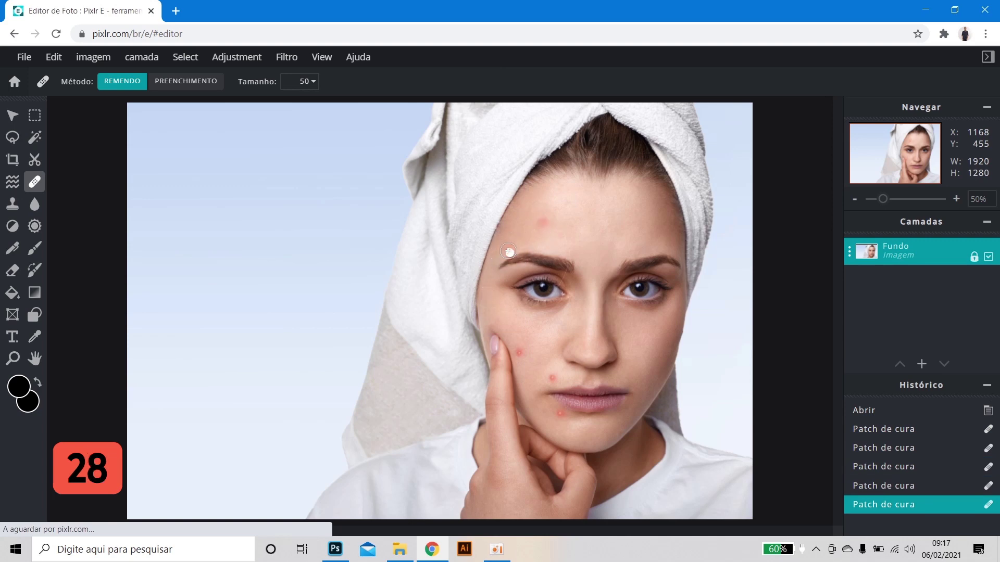
{"action": "left_click", "coordinate": [547, 235]}
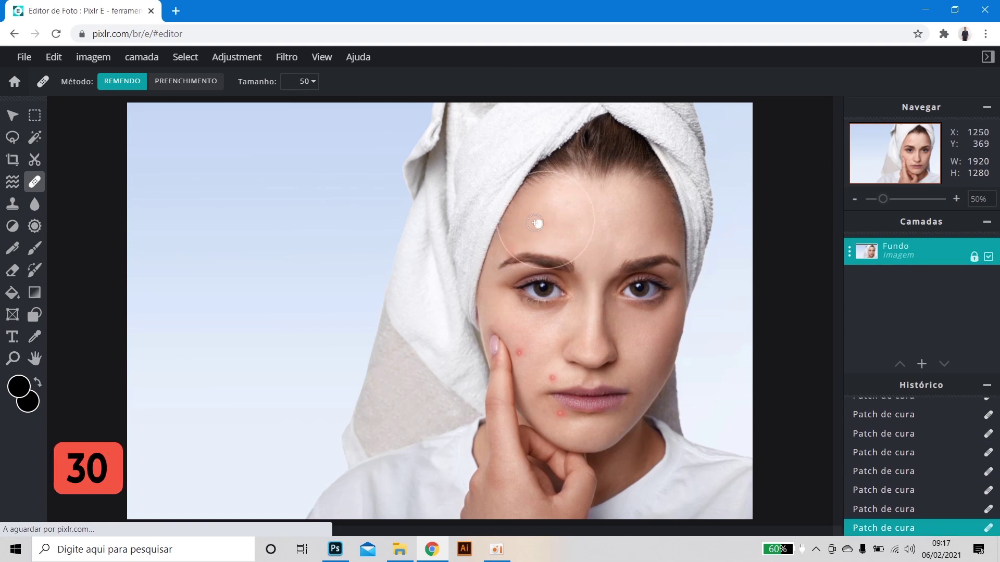
Heal the cheek spot, the blemishes beside and below the lips, and touch up near the brow
{"action": "left_click", "coordinate": [520, 352]}
{"action": "left_click", "coordinate": [551, 378]}
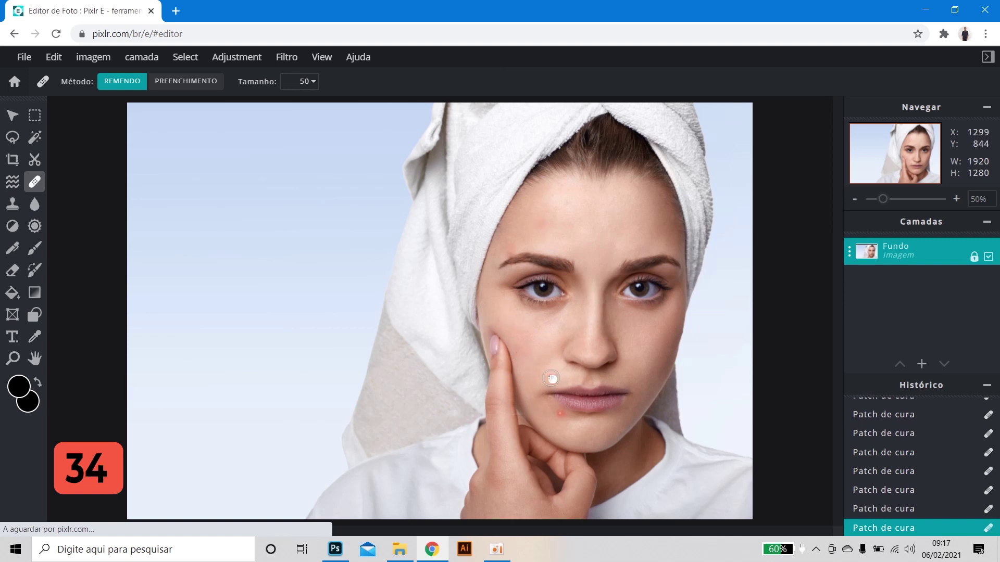
{"action": "left_click", "coordinate": [558, 414]}
{"action": "left_click", "coordinate": [558, 415]}
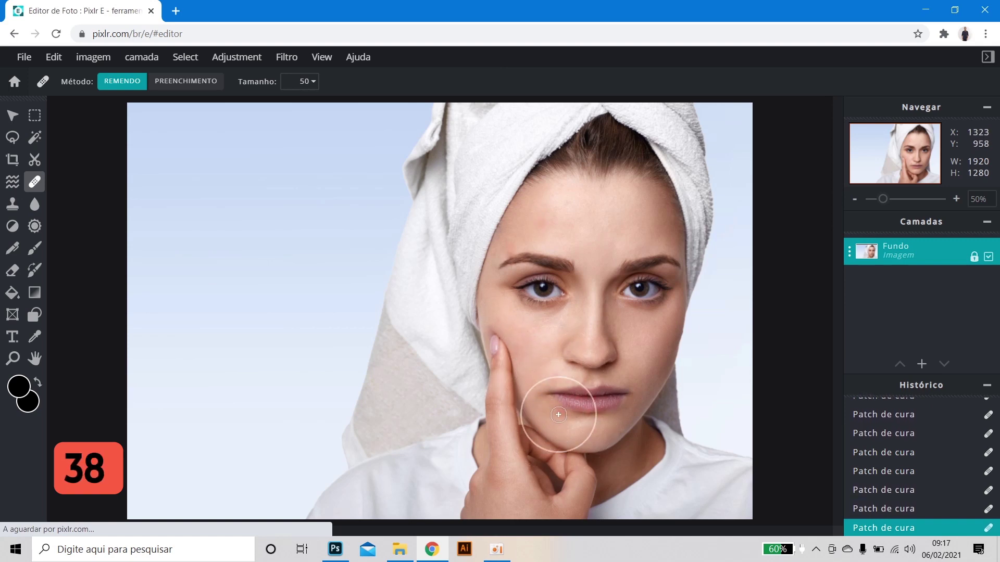
{"action": "left_click", "coordinate": [513, 248]}
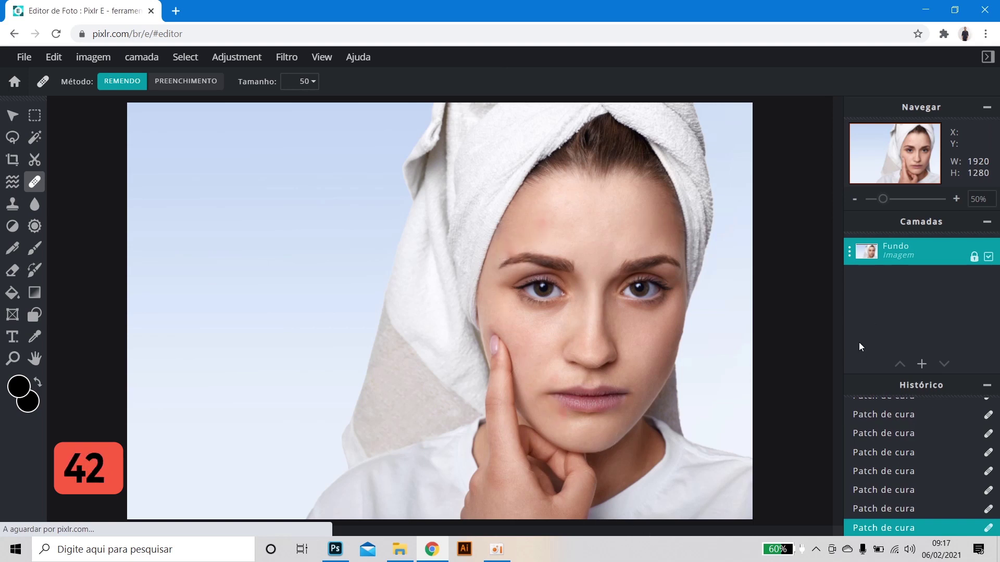
{"action": "left_click", "coordinate": [21, 62]}
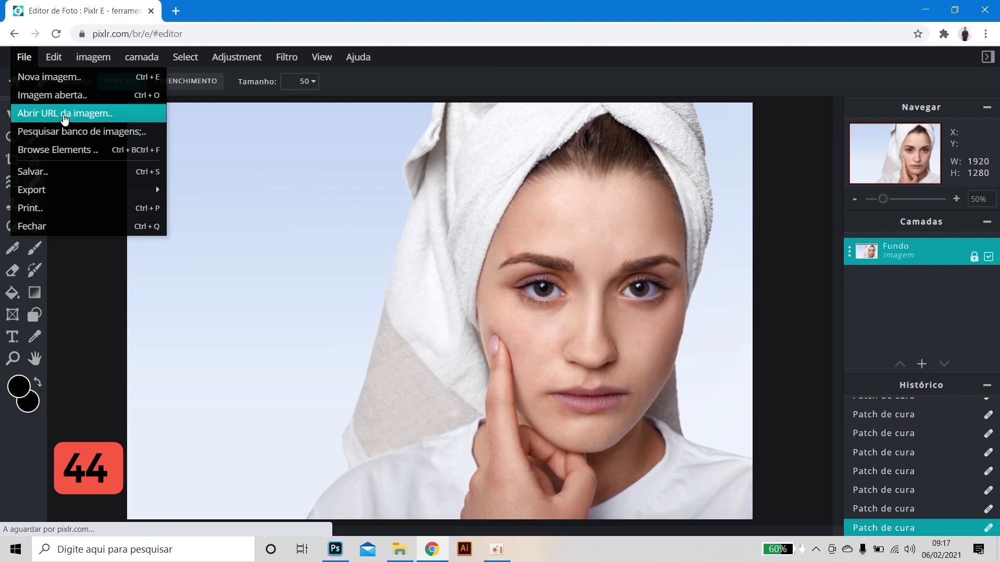
Save as JPG at 100% quality, download it, and show the file with Mostrar numa pasta
{"action": "left_click", "coordinate": [54, 176]}
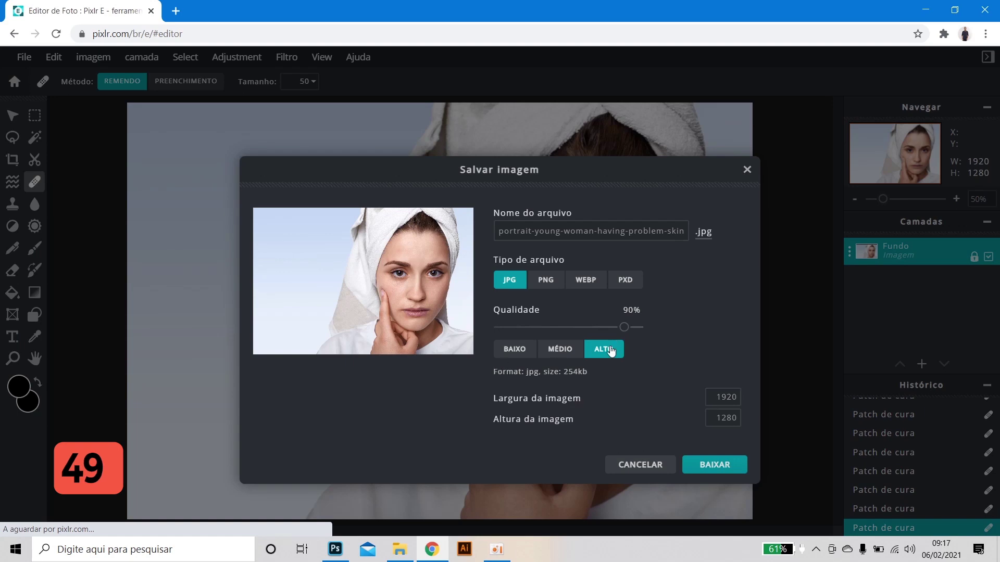
{"action": "left_click_drag", "start_coordinate": [623, 327], "coordinate": [648, 330]}
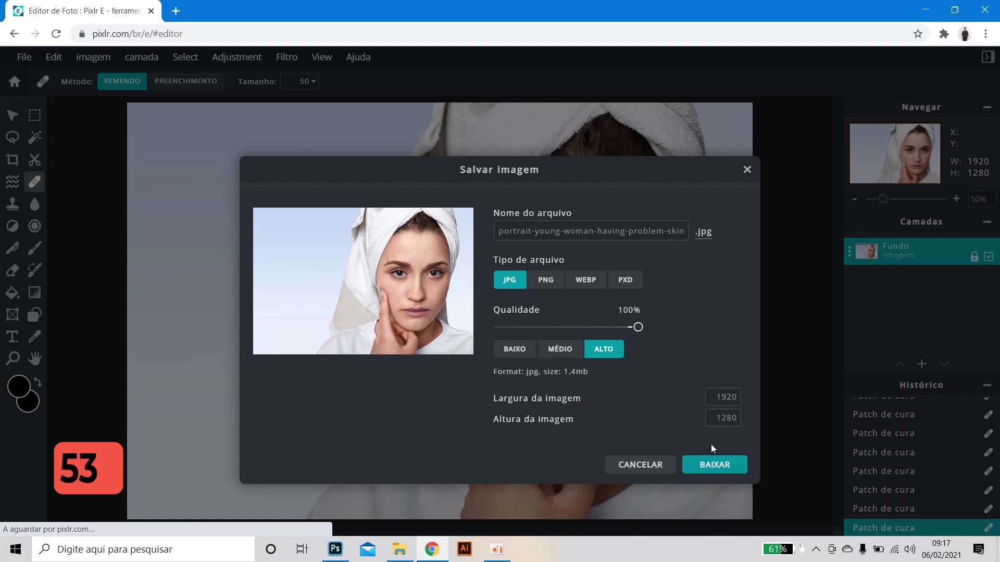
{"action": "left_click", "coordinate": [717, 473]}
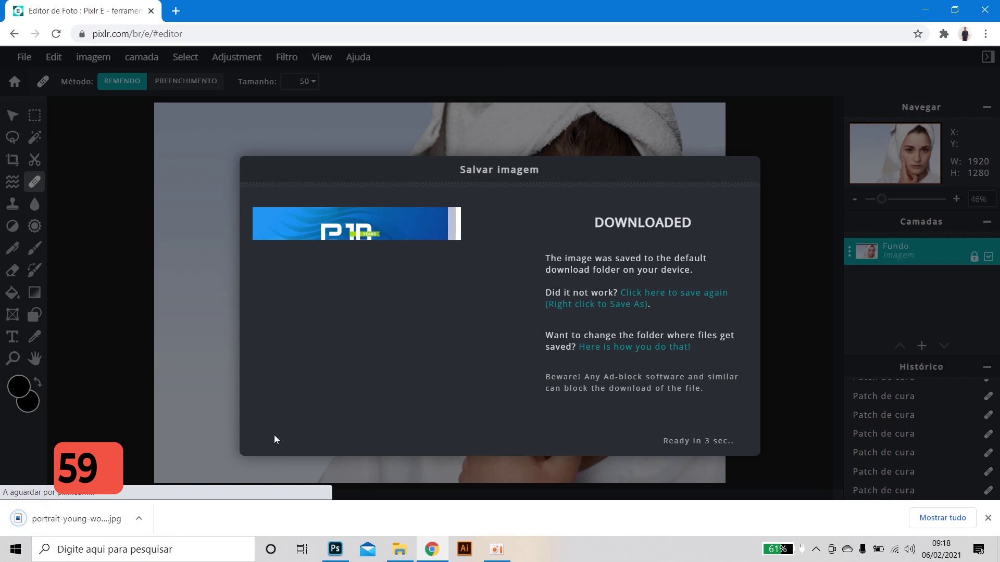
{"action": "left_click", "coordinate": [139, 519]}
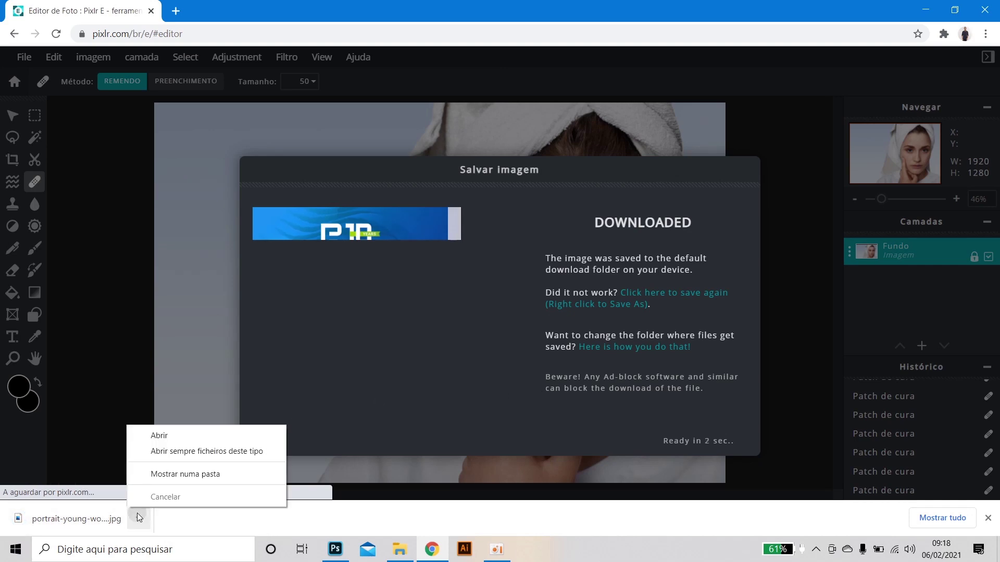
{"action": "left_click", "coordinate": [165, 475]}
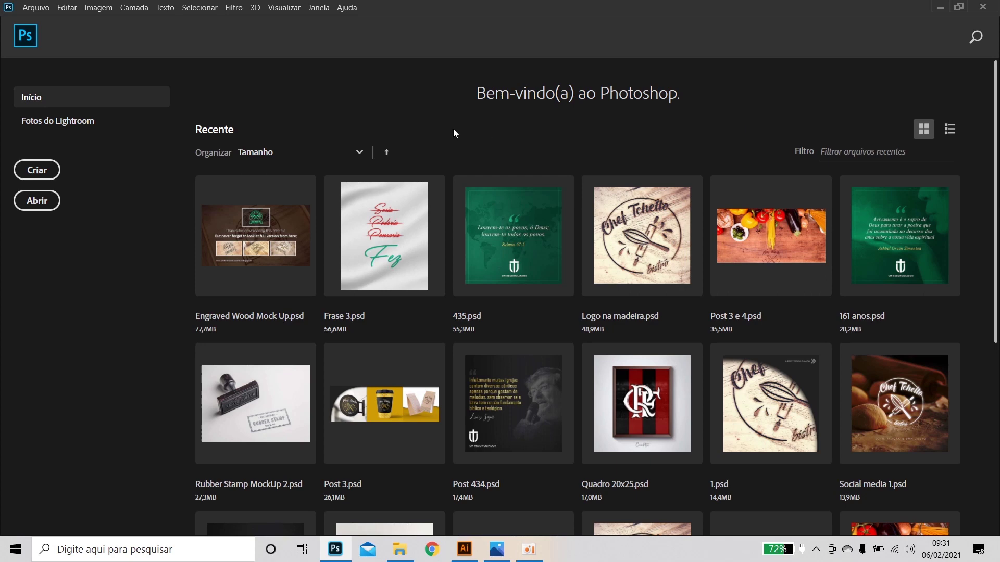
Open the towel portrait JPG from Imagens in Photoshop, accepting the colour profile notice
{"action": "left_click", "coordinate": [48, 6]}
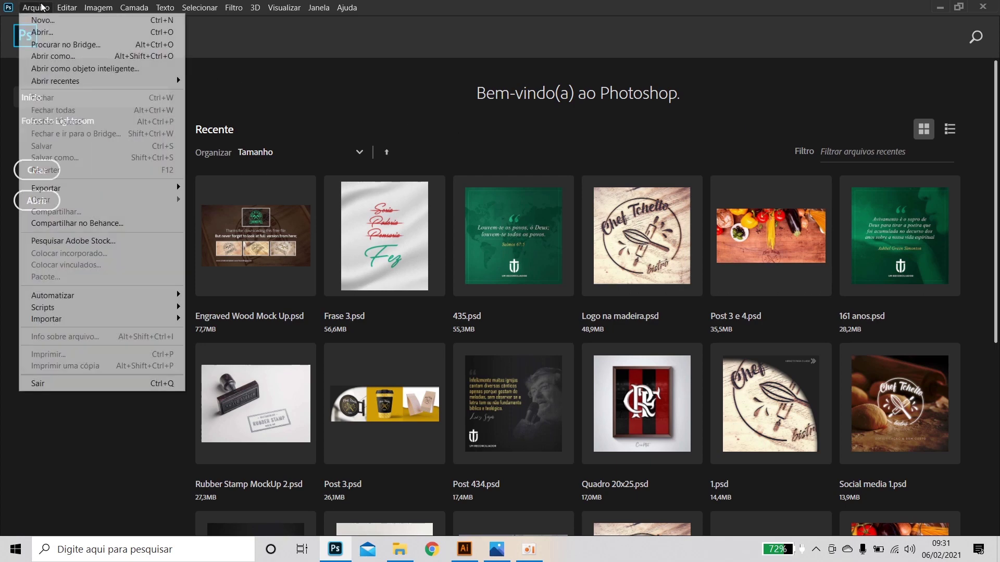
{"action": "left_click", "coordinate": [55, 32]}
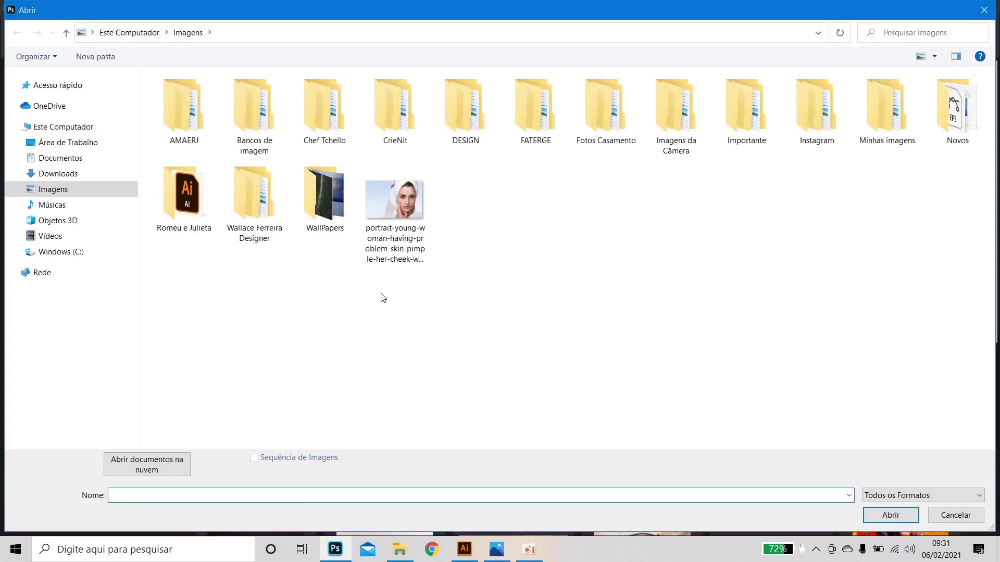
{"action": "left_click", "coordinate": [394, 208]}
{"action": "left_click", "coordinate": [890, 515]}
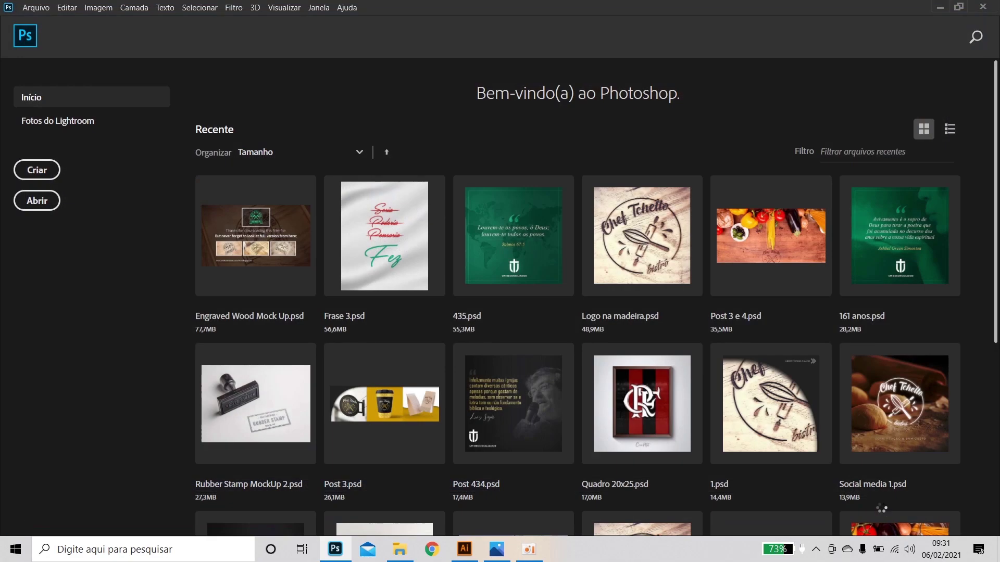
{"action": "left_click", "coordinate": [578, 276]}
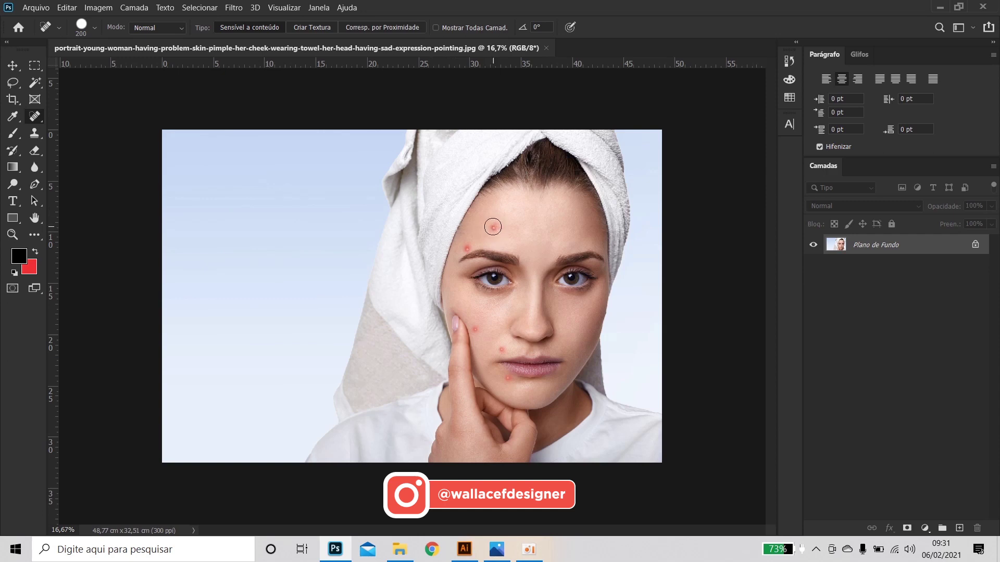
Spot-heal the forehead, eyebrow and cheek pimples, then a smaller brush for the spot below the lip
{"action": "left_click", "coordinate": [493, 228]}
{"action": "left_click", "coordinate": [465, 245]}
{"action": "left_click", "coordinate": [474, 329]}
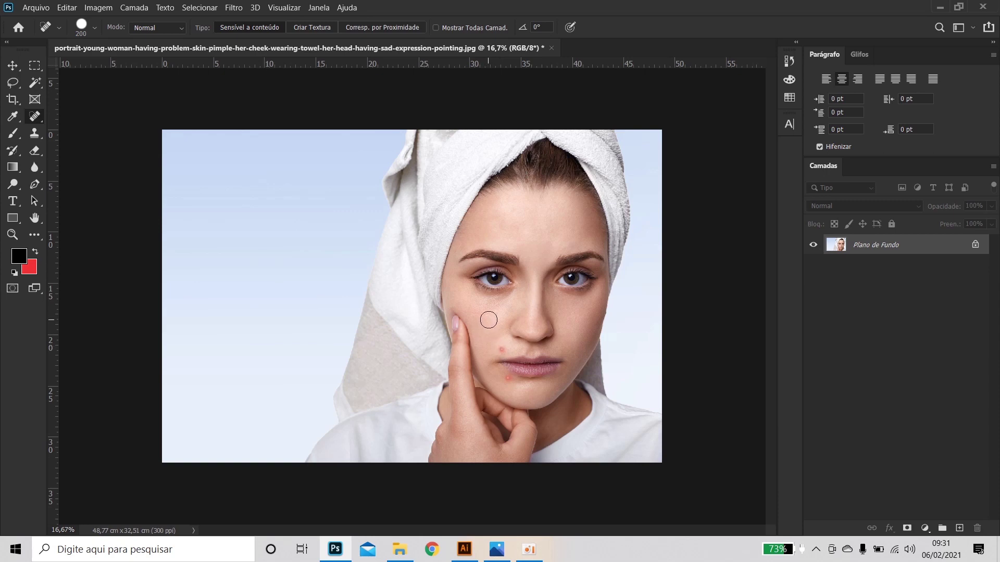
{"action": "key", "text": "bracketleft"}
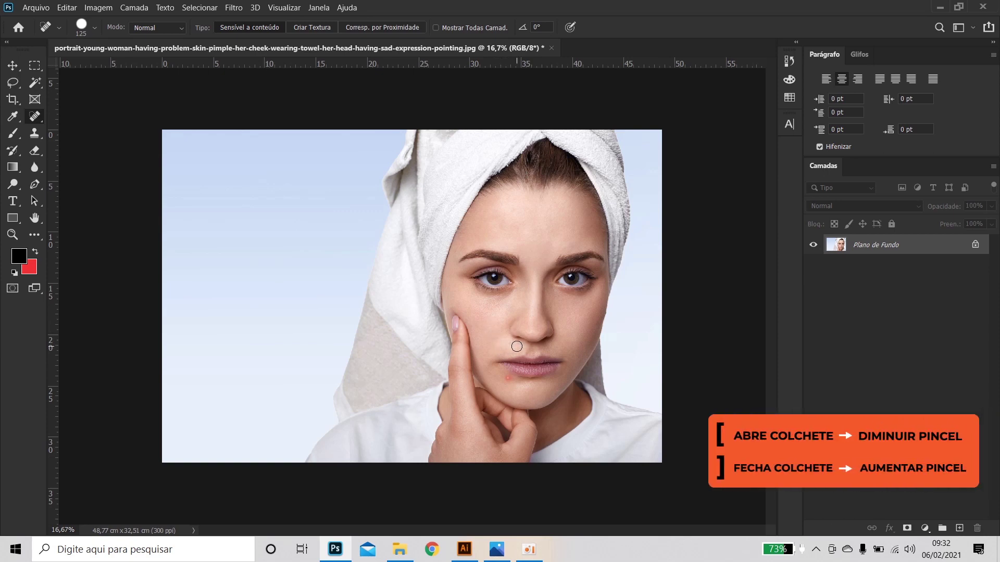
{"action": "left_click", "coordinate": [507, 378]}
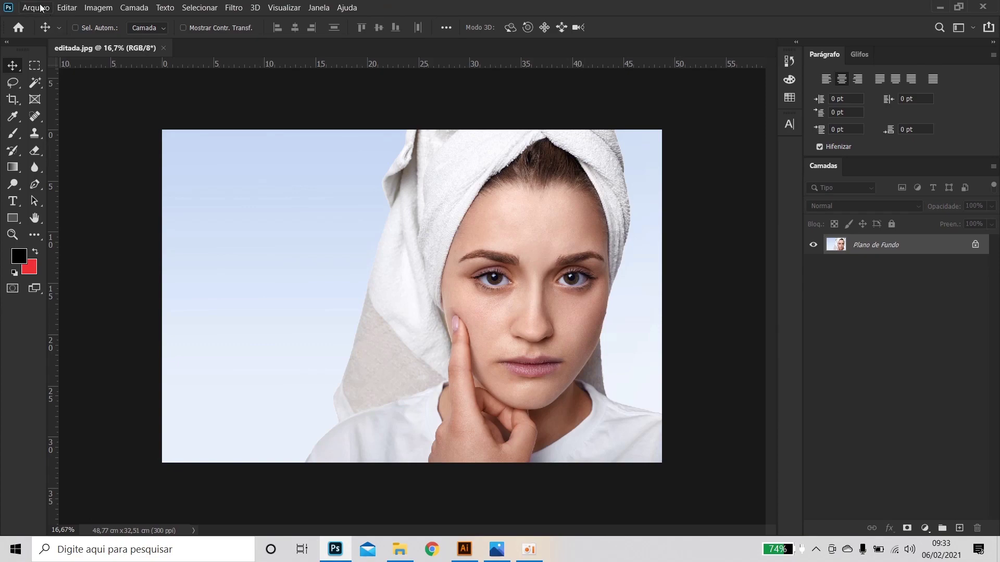
Start Salvar como, save to this computer, and keep JPEG as the file type
{"action": "left_click", "coordinate": [42, 6]}
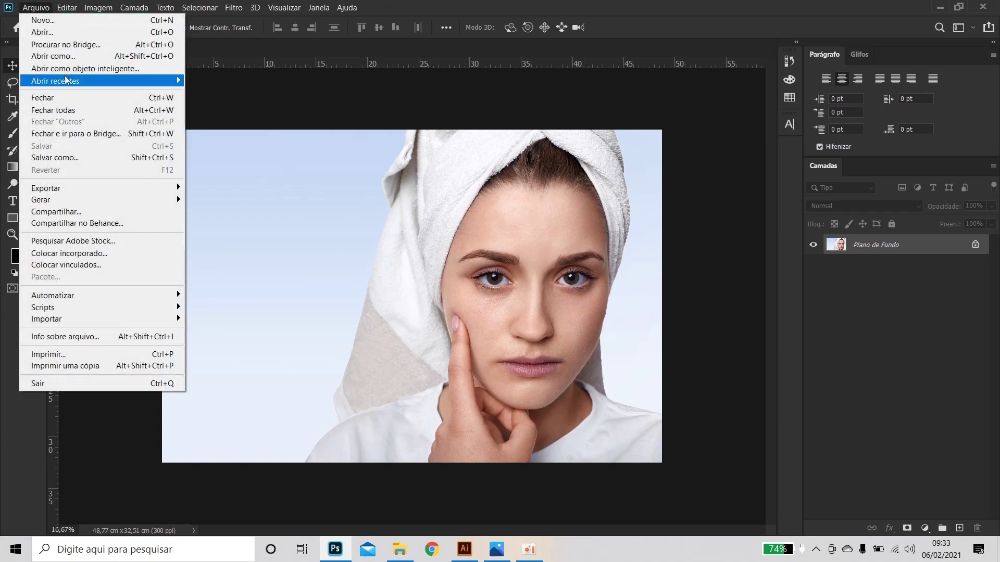
{"action": "left_click", "coordinate": [73, 159]}
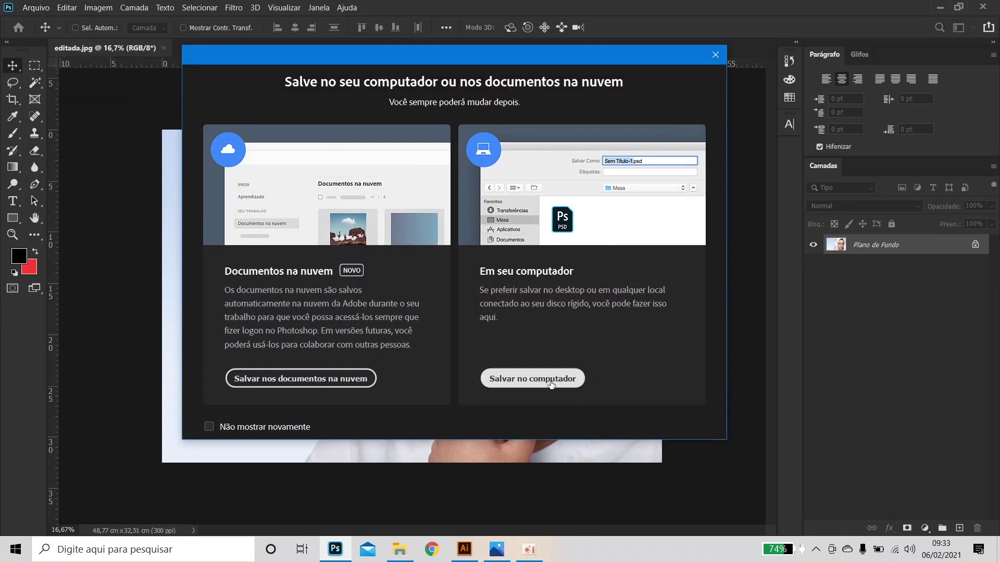
{"action": "left_click", "coordinate": [552, 383]}
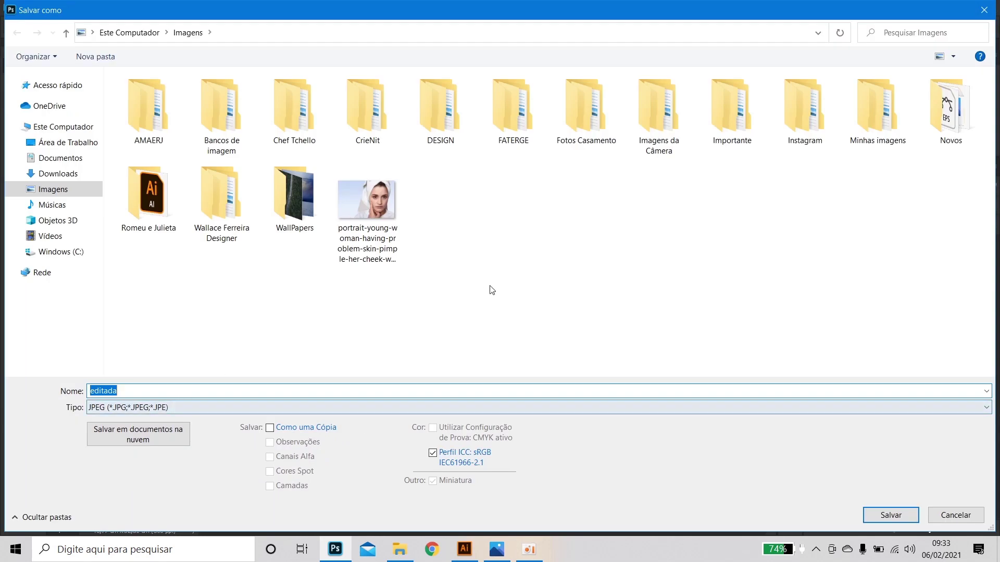
{"action": "left_click", "coordinate": [167, 406]}
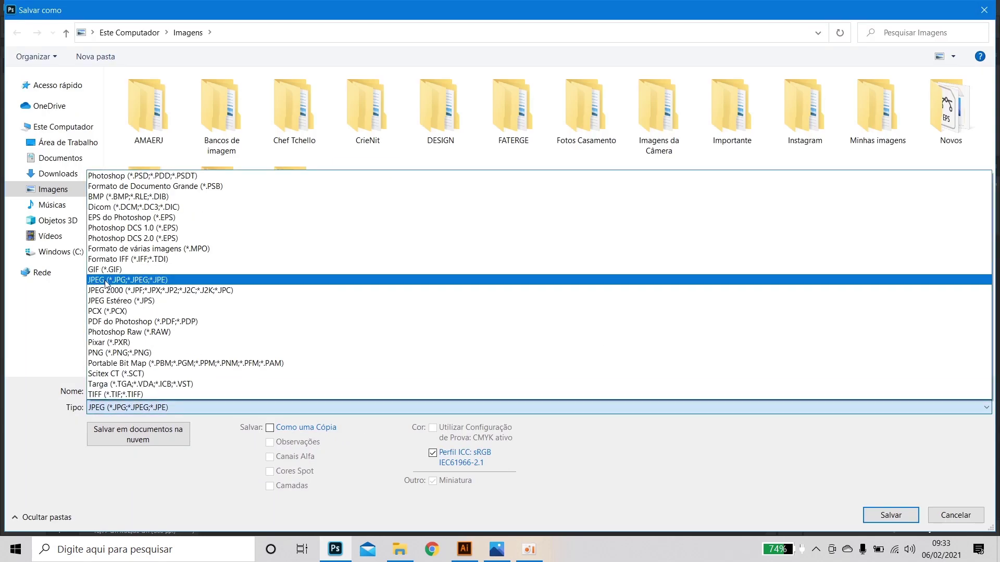
{"action": "left_click", "coordinate": [106, 282]}
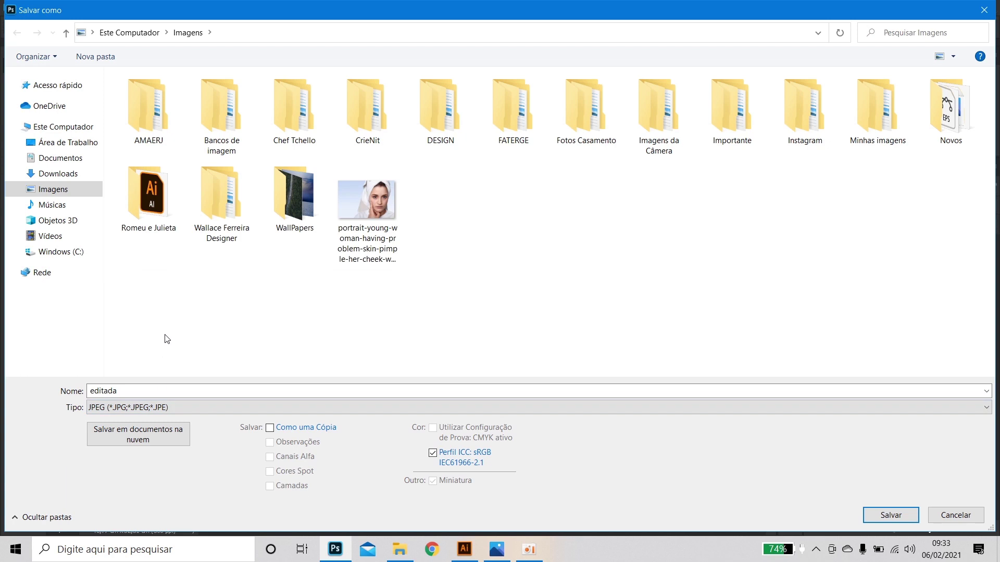
{"action": "left_click", "coordinate": [144, 408]}
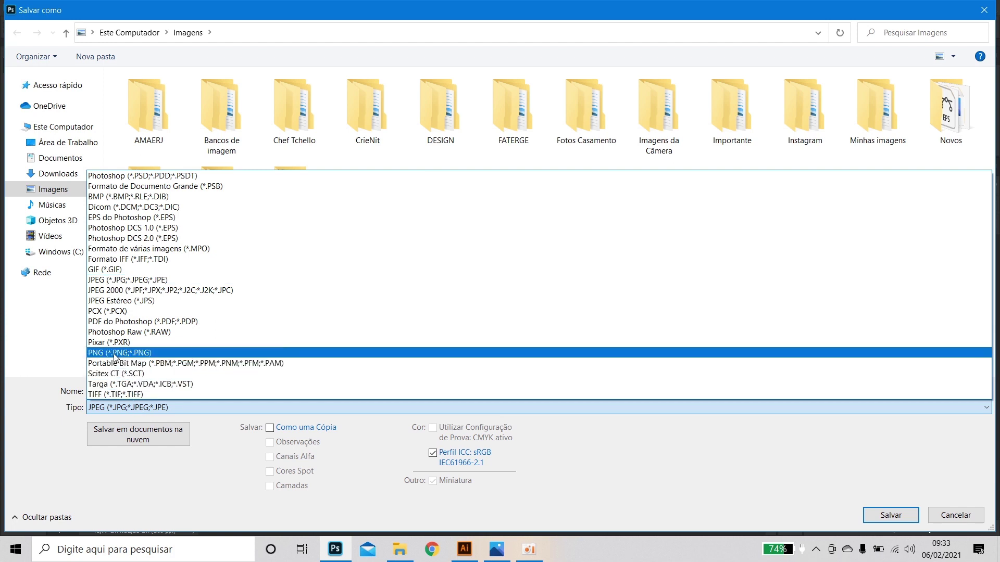
{"action": "left_click", "coordinate": [138, 408]}
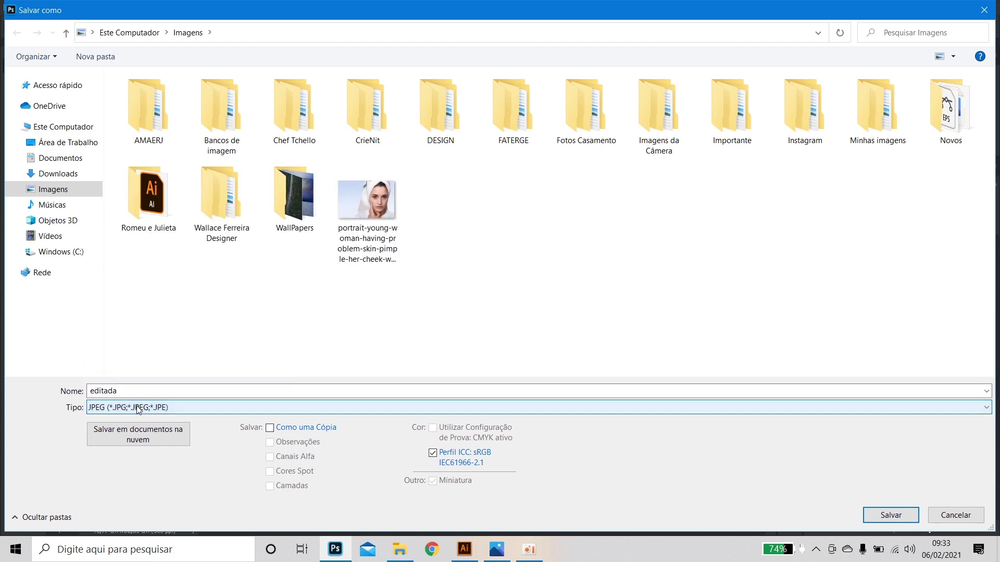
Name the file editada, save at JPEG quality 12, and view it in the Imagens folder
{"action": "left_click", "coordinate": [151, 392]}
{"action": "double_click", "coordinate": [151, 393]}
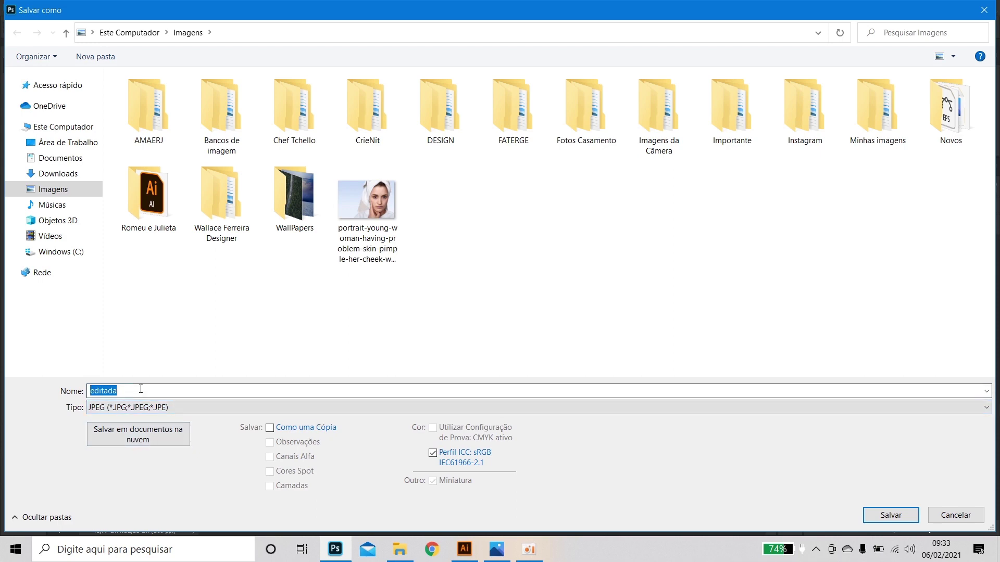
{"action": "type", "text": "e"}
{"action": "type", "text": "itada"}
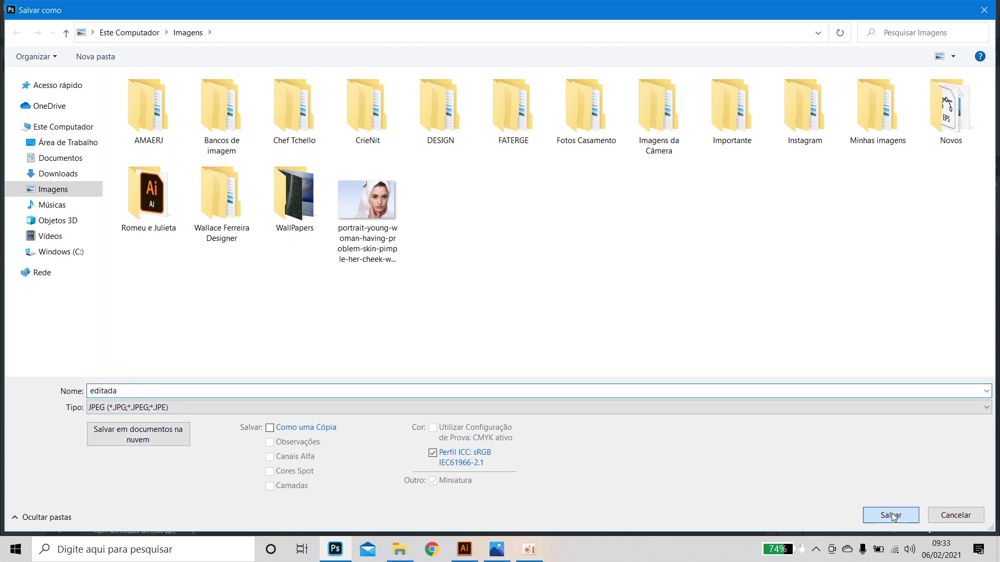
{"action": "left_click", "coordinate": [890, 516]}
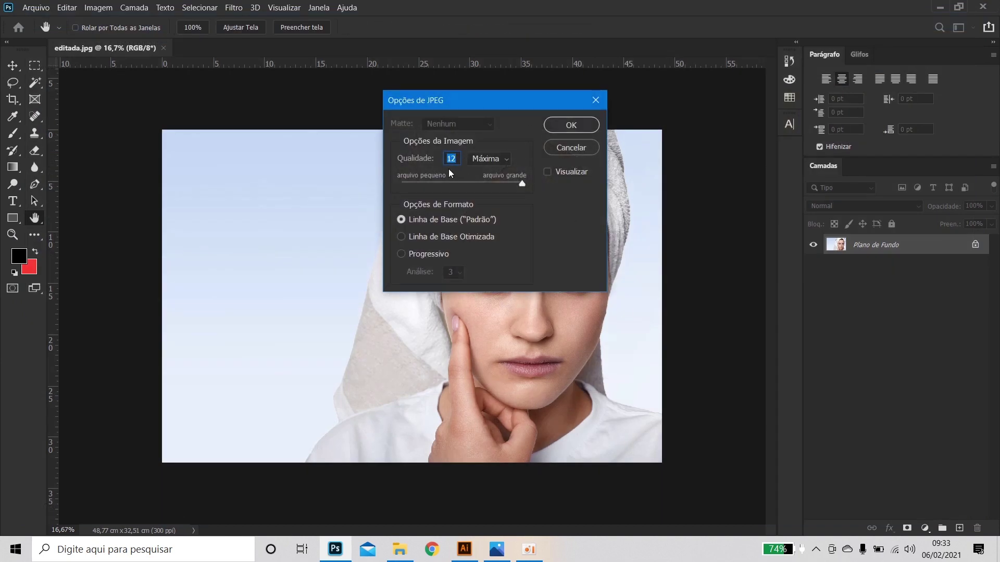
{"action": "key", "text": "Return"}
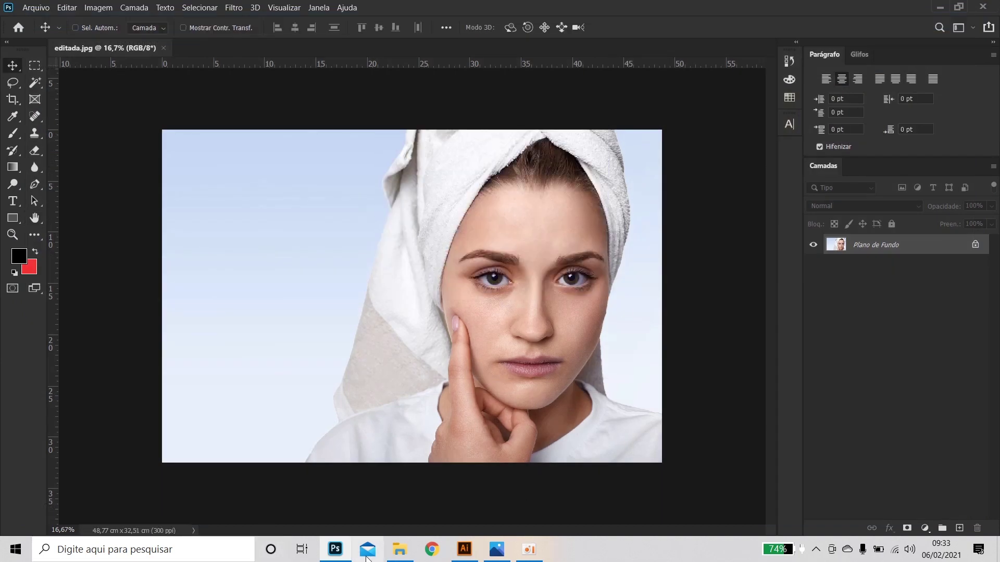
{"action": "left_click", "coordinate": [400, 549]}
{"action": "left_click", "coordinate": [466, 266]}
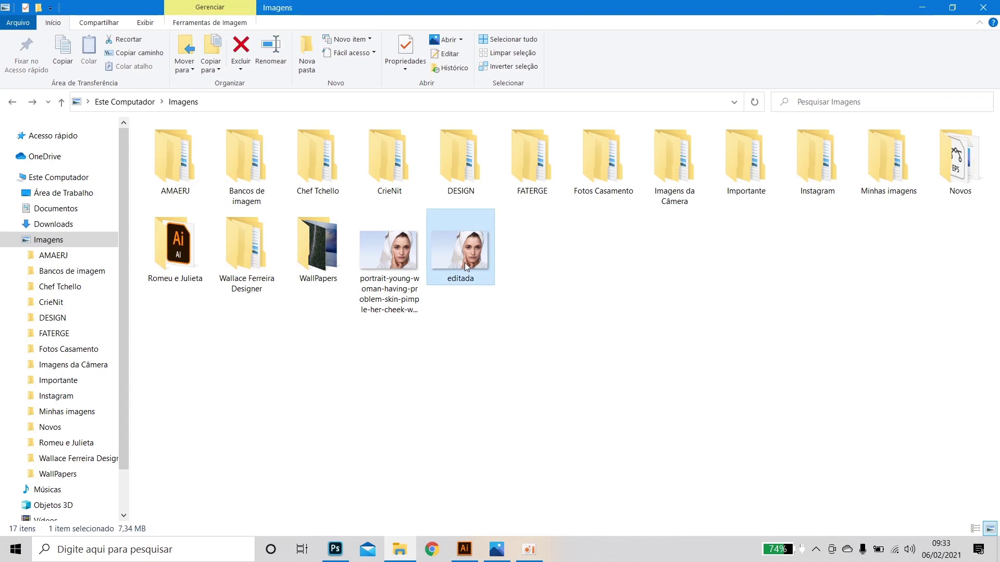
{"action": "double_click", "coordinate": [465, 263]}
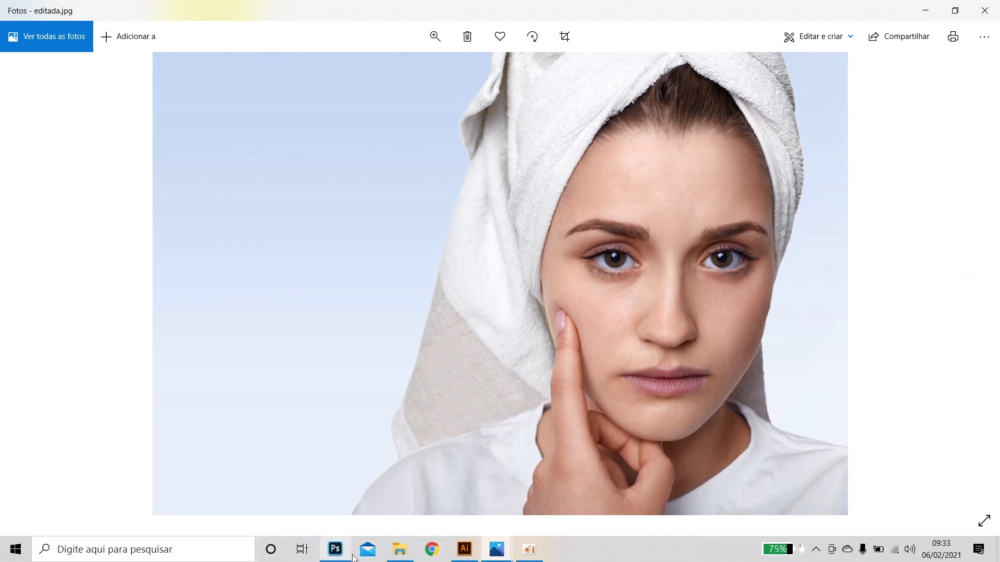
{"action": "left_click", "coordinate": [334, 549]}
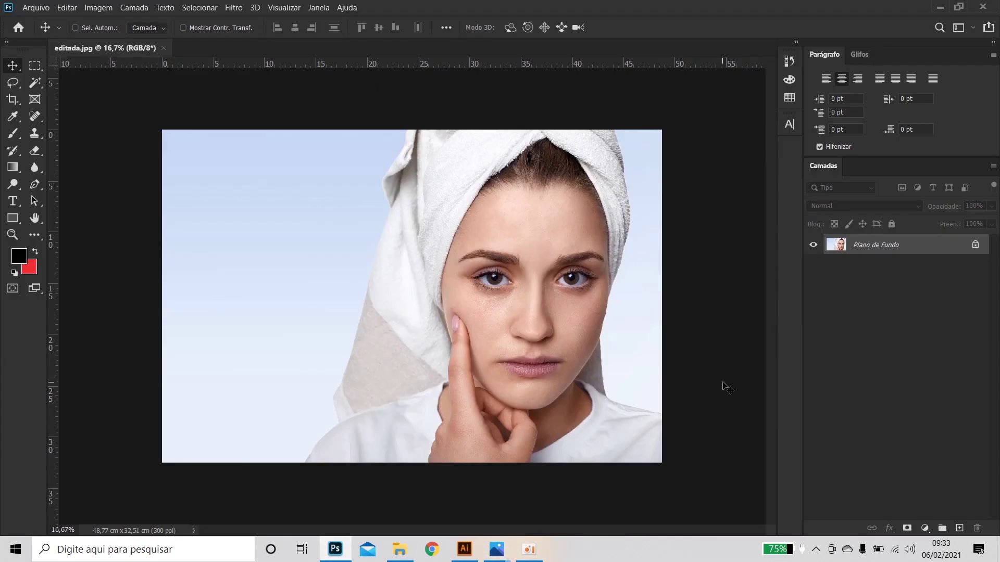